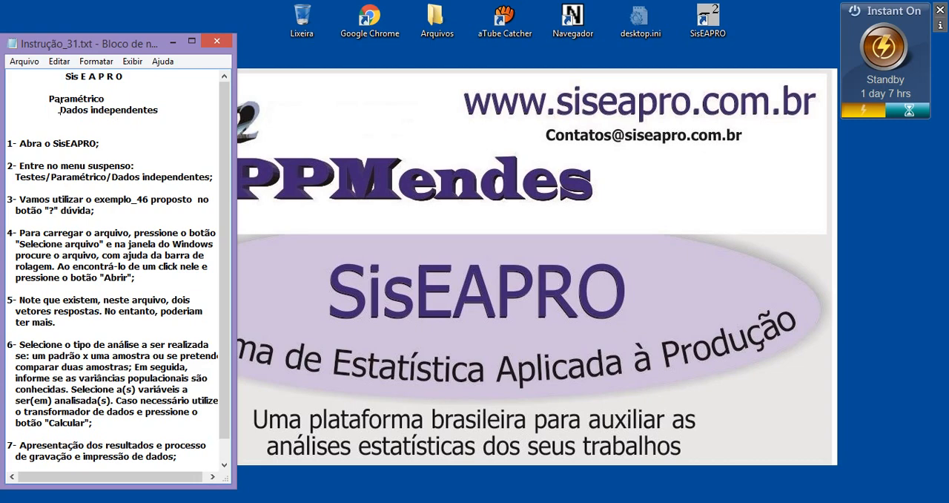
Step: Review the independent-data headings and first instruction in the notes file, and launch SisEAPRO from the desktop
drag(59, 110, 158, 111)
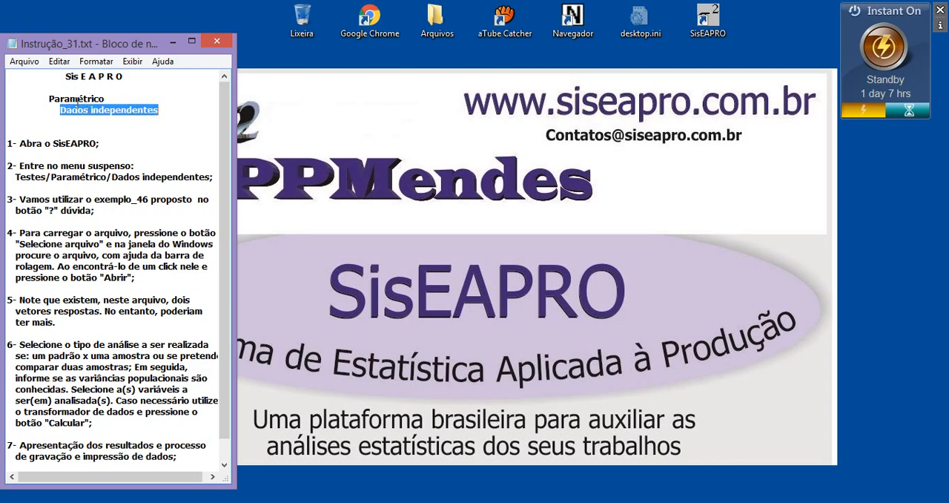
drag(47, 98, 100, 110)
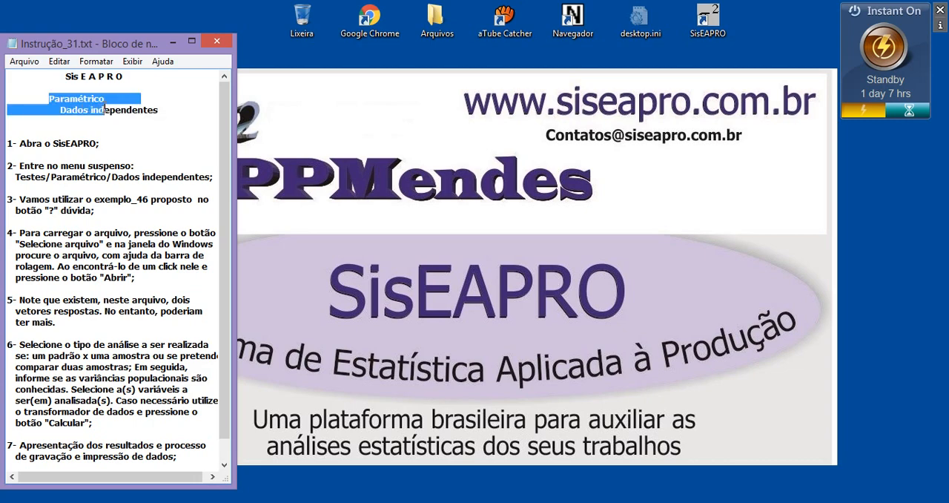
drag(65, 77, 132, 80)
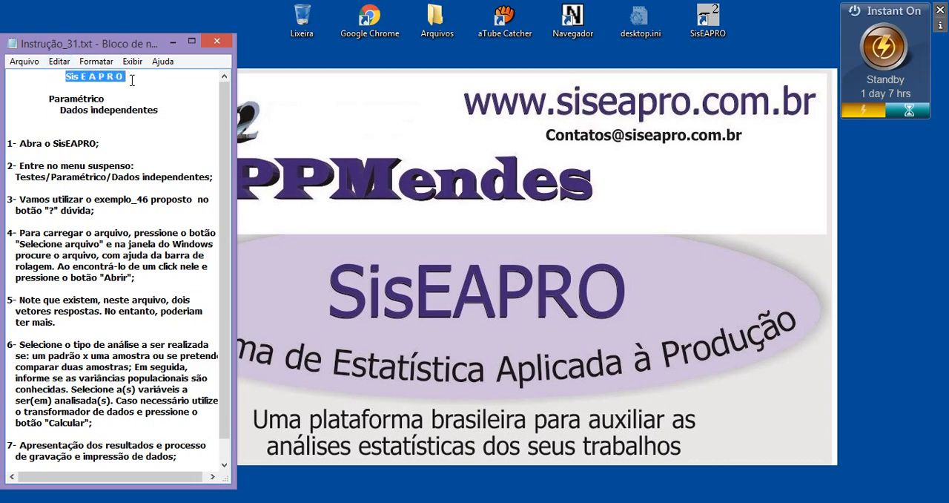
drag(53, 143, 91, 146)
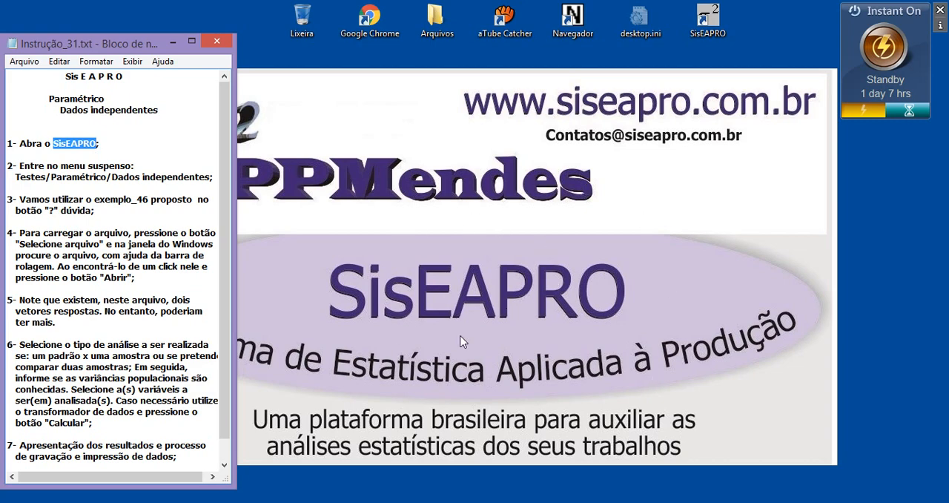
double_click(718, 28)
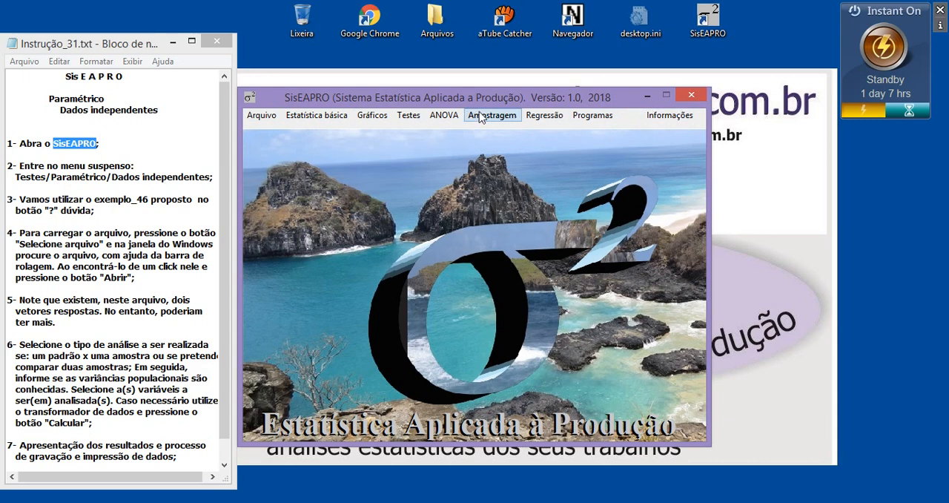
click(265, 118)
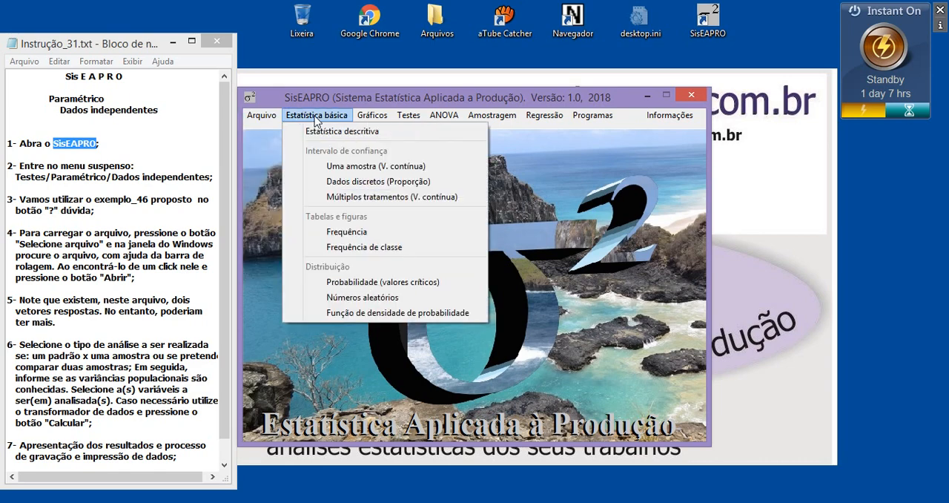
mouse_move(438, 118)
mouse_move(545, 120)
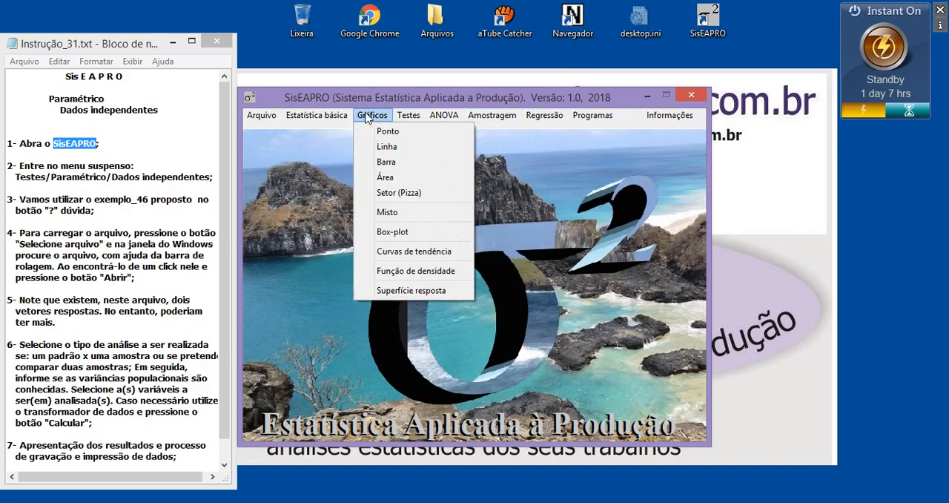
Step: Follow the second instruction in the notes and open the parametric test for independent data
click(134, 167)
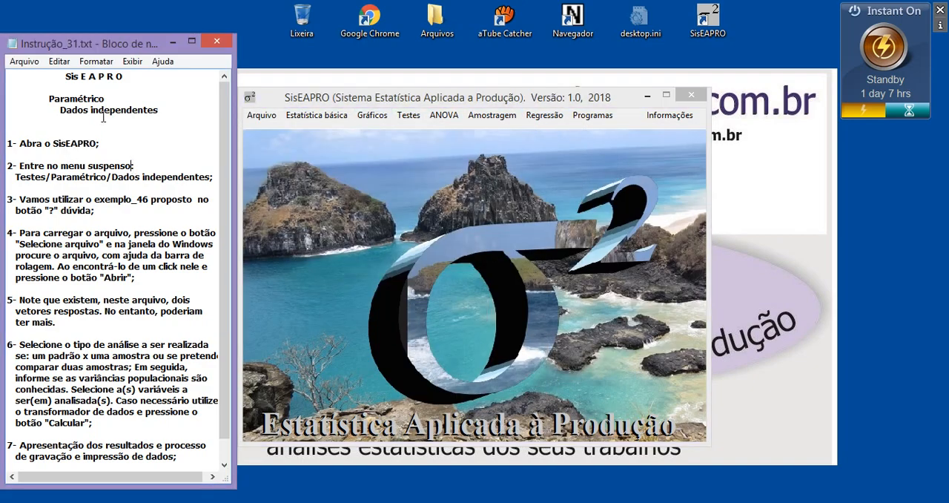
drag(48, 98, 158, 106)
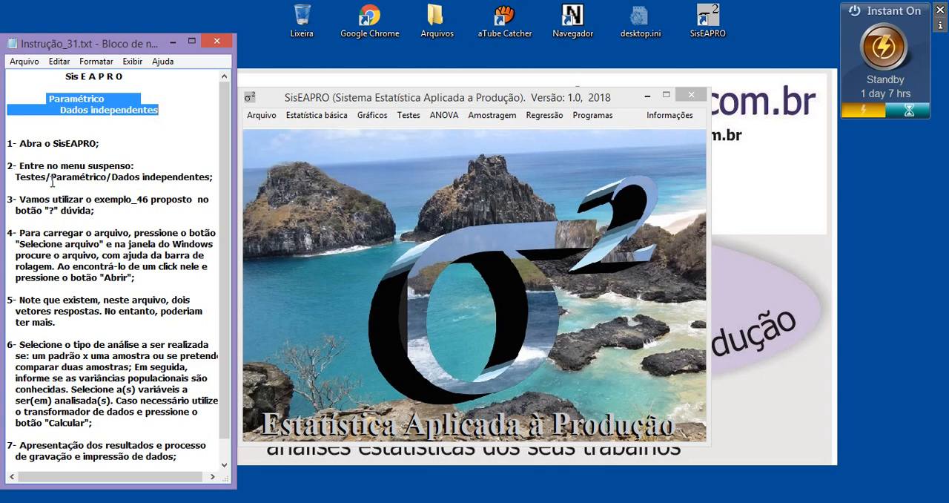
drag(16, 176, 47, 176)
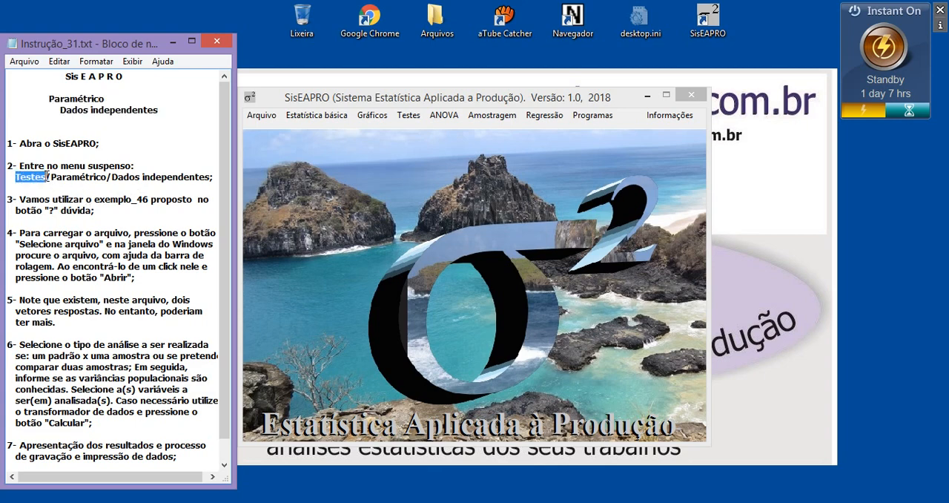
click(408, 116)
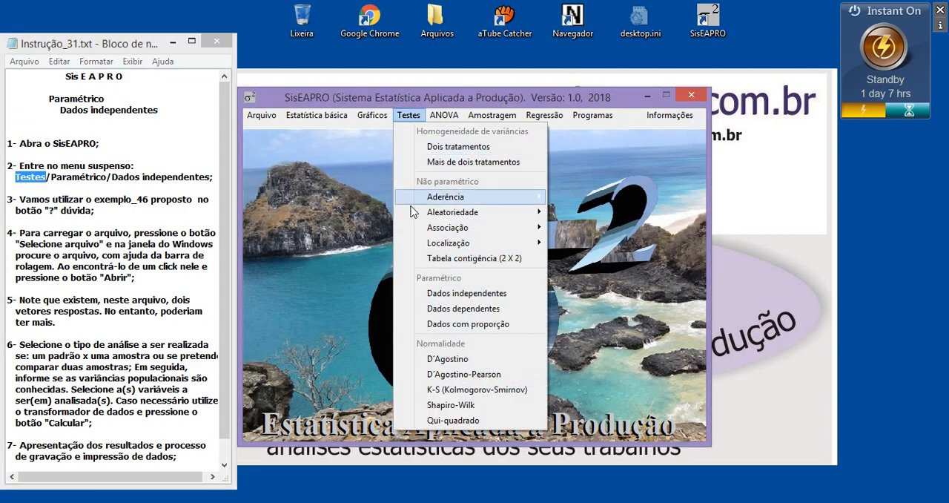
click(477, 294)
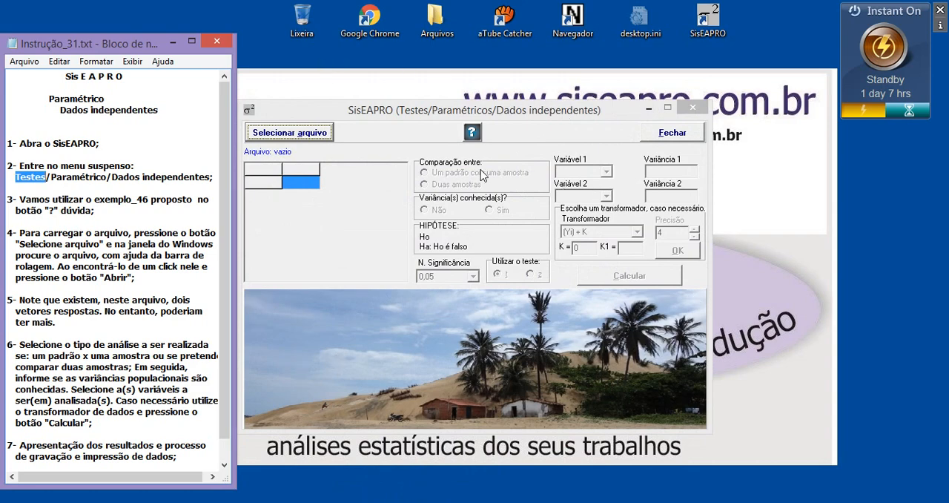
Step: Open the test's help text, examine the Example 1 instructions that use Exemplo_46.spro, and close the help
mouse_move(441, 239)
click(471, 133)
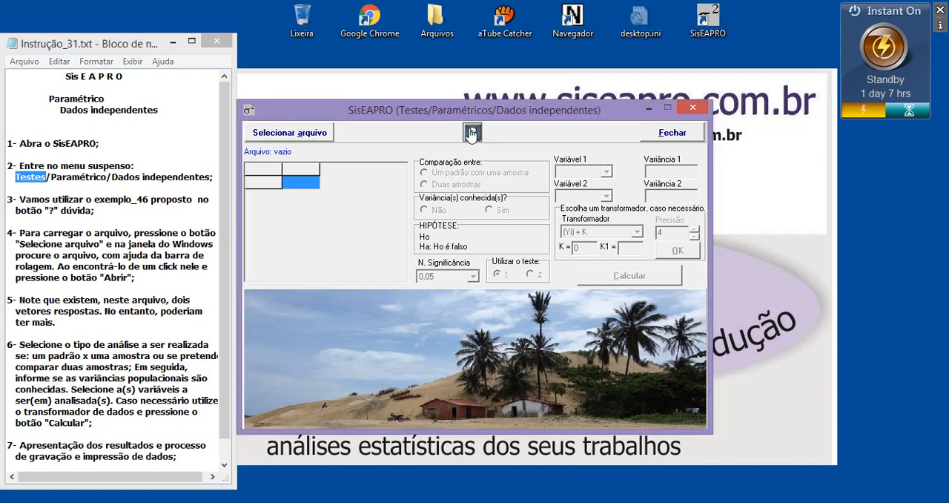
drag(450, 83, 494, 84)
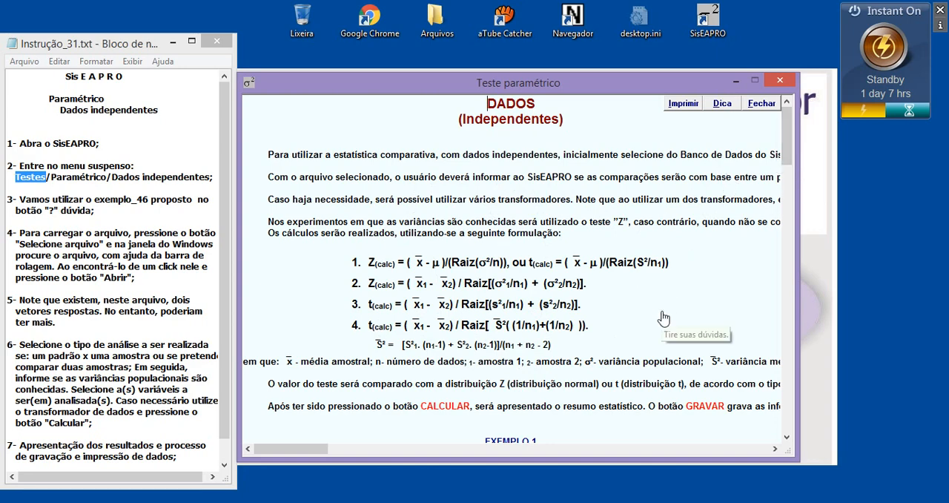
drag(788, 157, 790, 193)
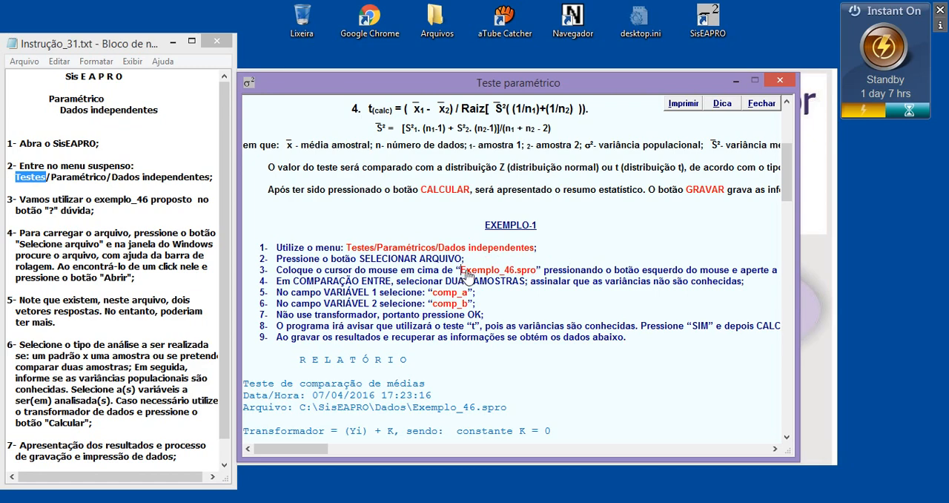
drag(461, 272, 540, 276)
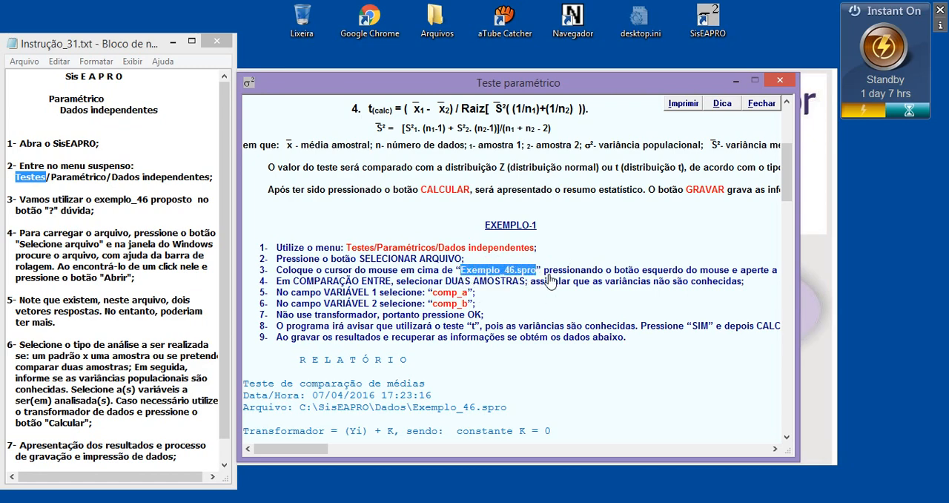
click(589, 294)
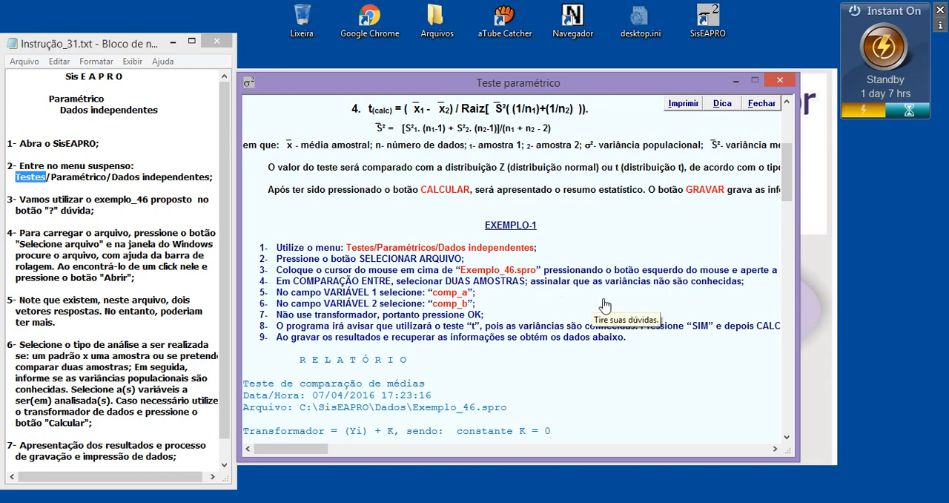
click(780, 80)
Step: Load the data file Exemplo_46.spro from the Dados folder into the independent-data test
drag(94, 199, 143, 205)
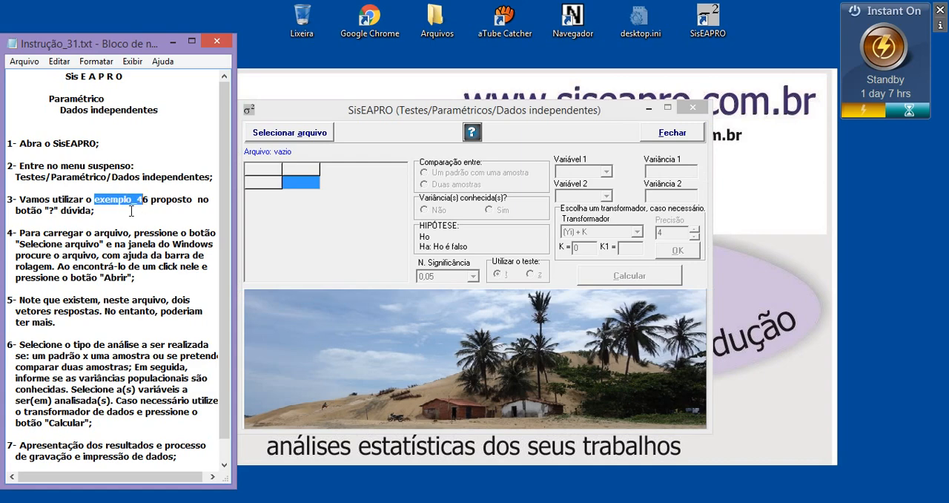
click(280, 136)
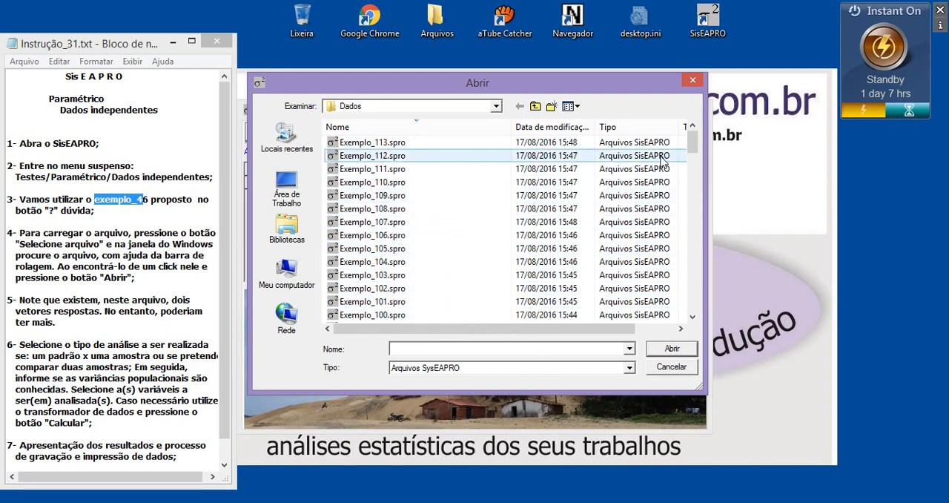
drag(694, 147, 697, 242)
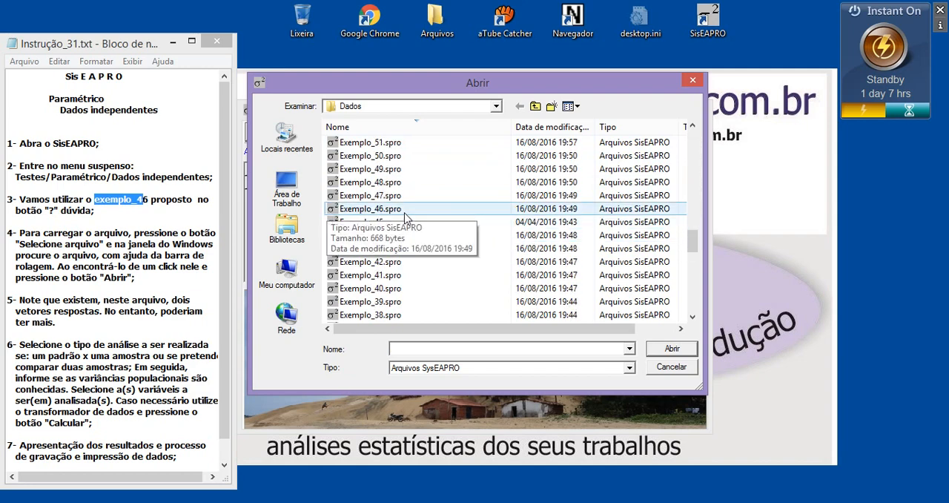
click(376, 210)
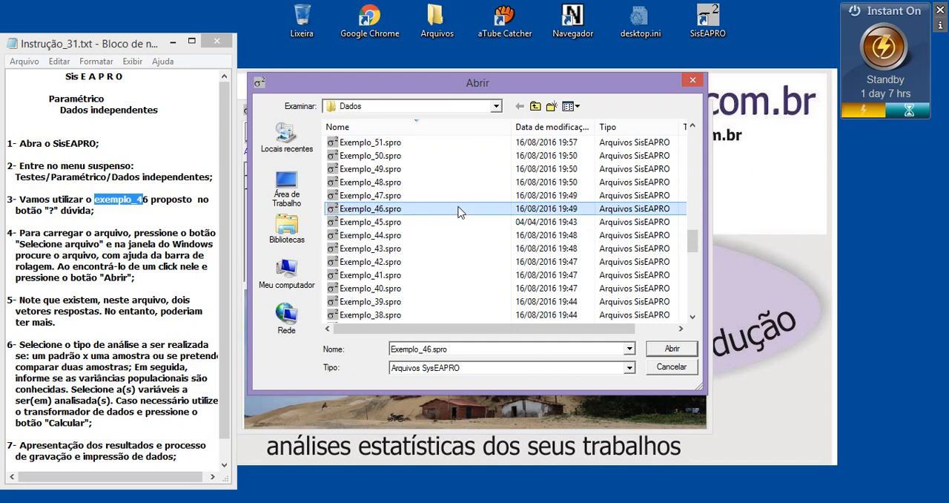
click(672, 348)
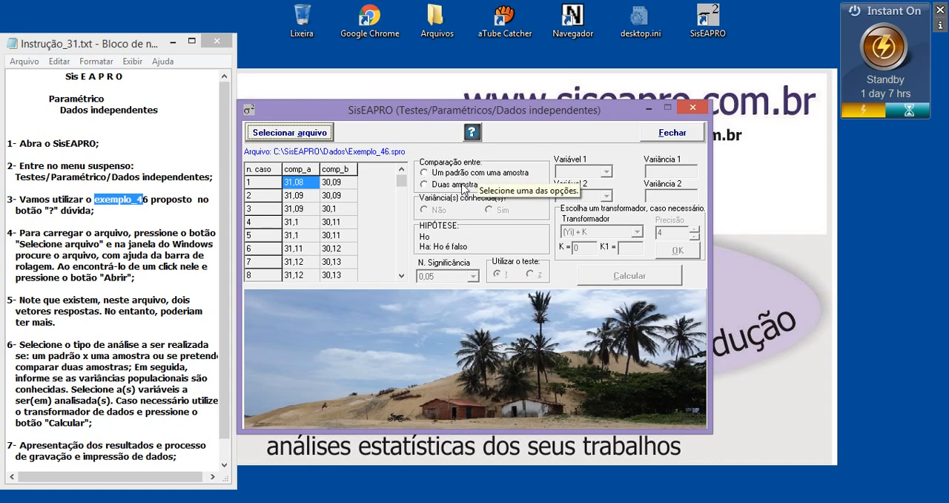
Step: Set the comparison to two samples (Duas amostras) and mark the variances as not known (Não)
click(428, 175)
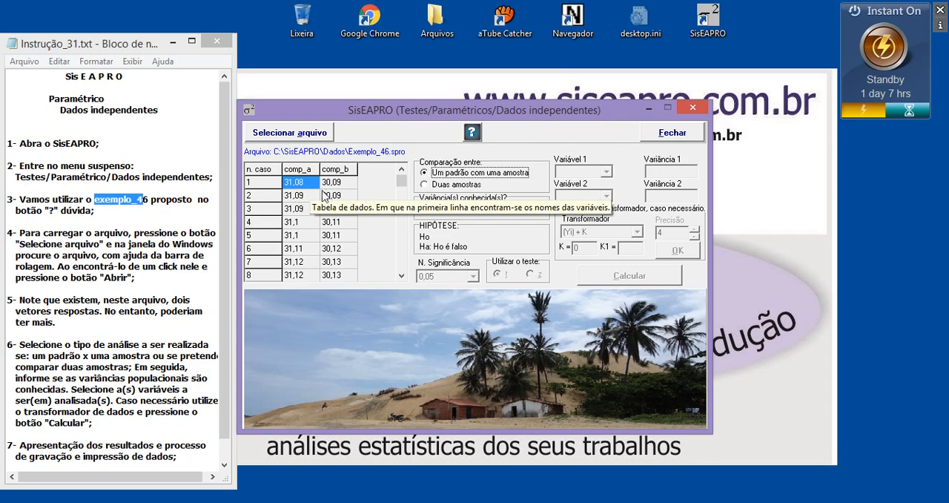
click(427, 184)
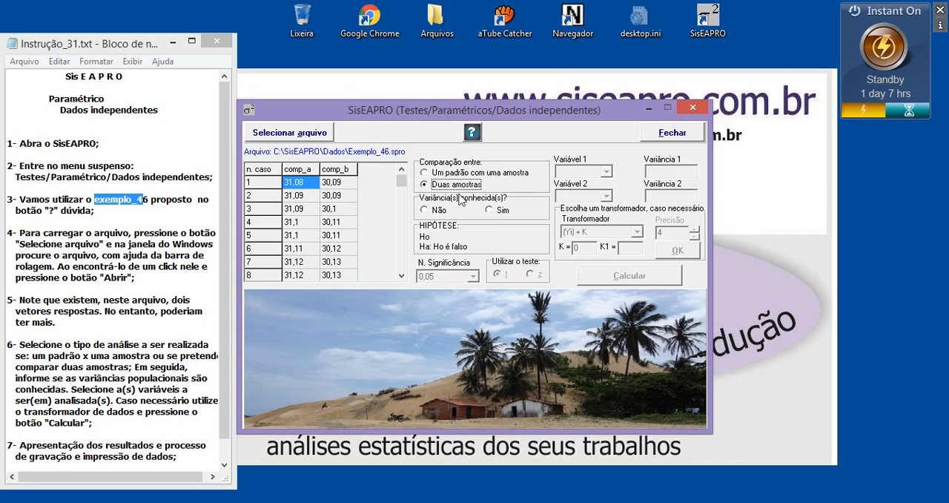
click(425, 210)
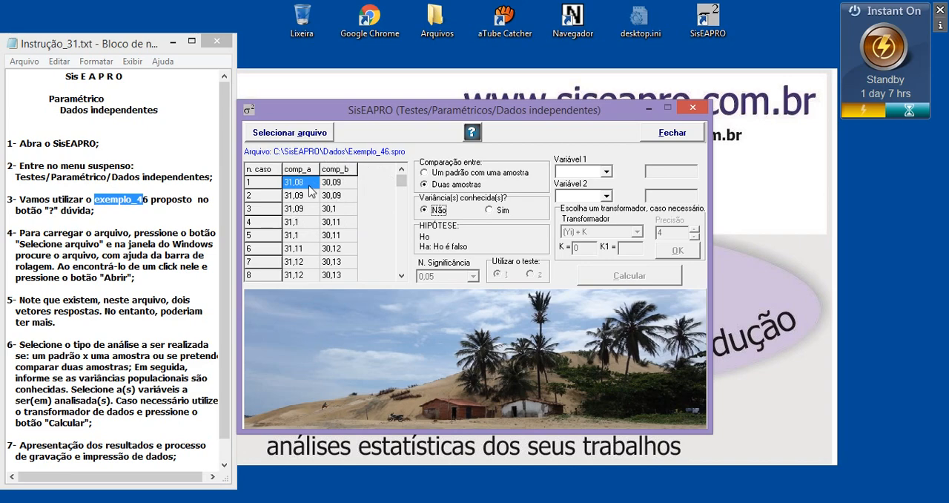
Step: Assign comp_a as Variável 1 and comp_b as Variável 2
click(579, 171)
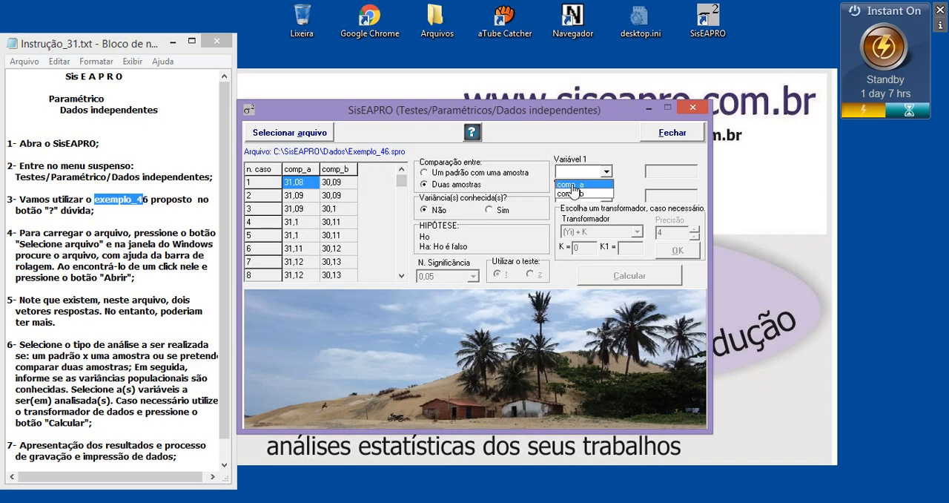
click(582, 184)
click(582, 195)
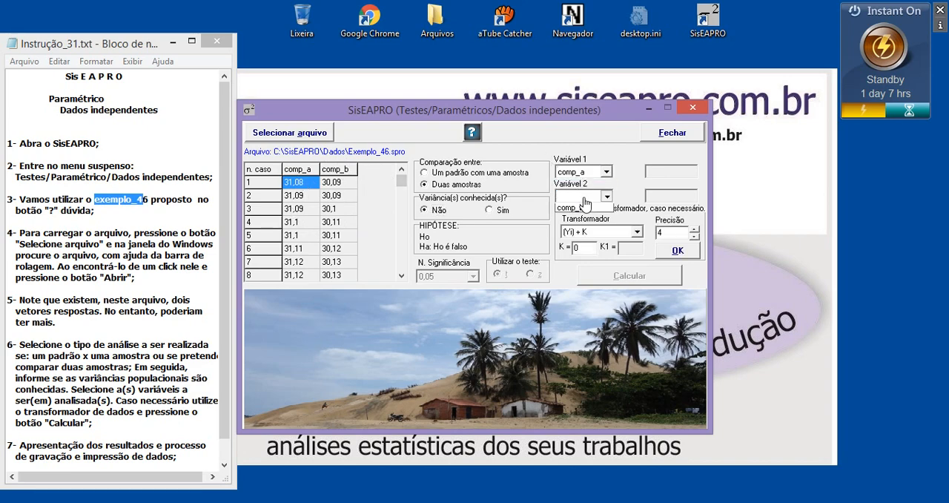
click(583, 217)
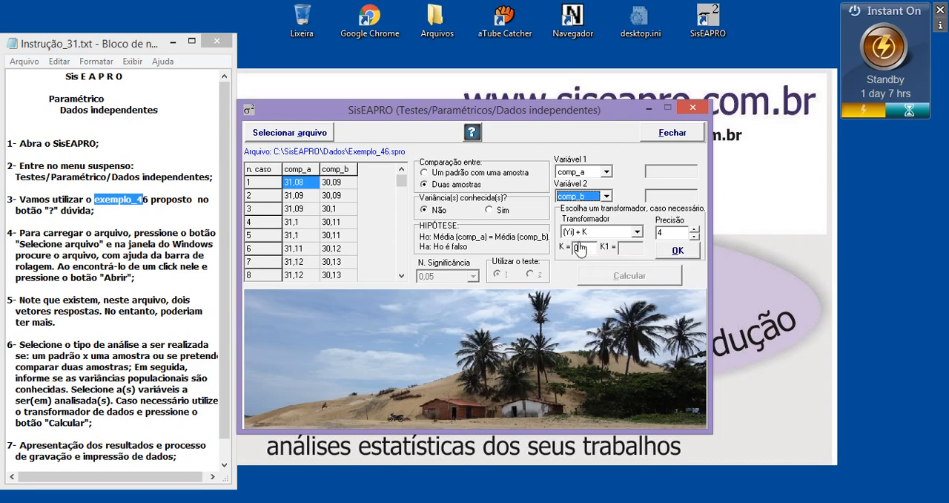
Step: Apply the (Yi) + K transformer with K = 0 and precision 4, and calculate the test, agreeing to present the data for saving or printing
click(669, 234)
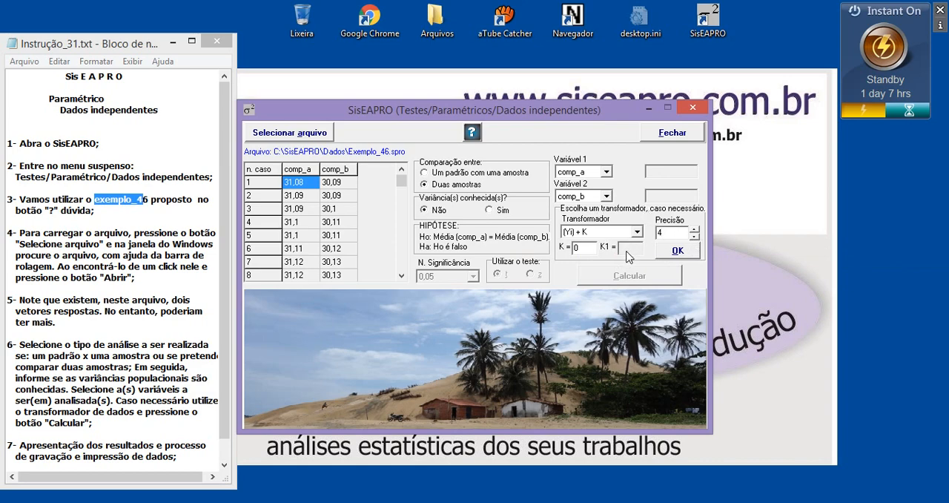
click(674, 252)
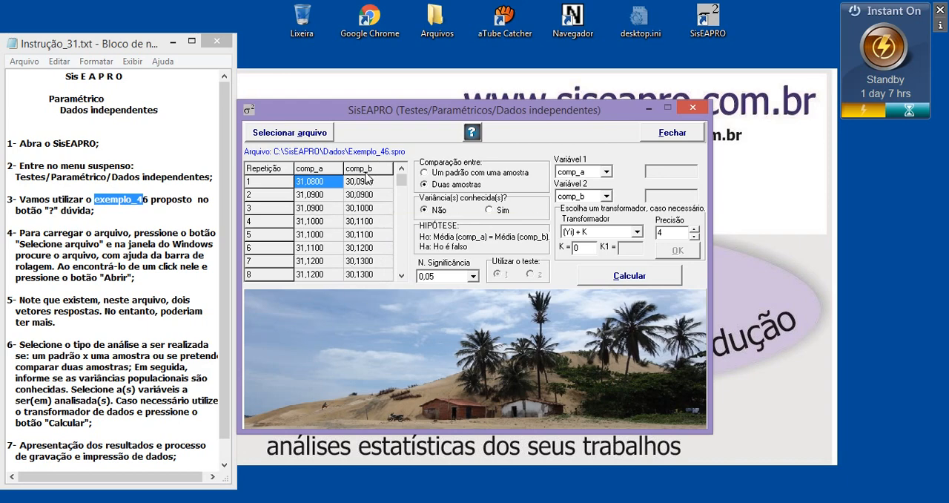
click(632, 276)
click(495, 279)
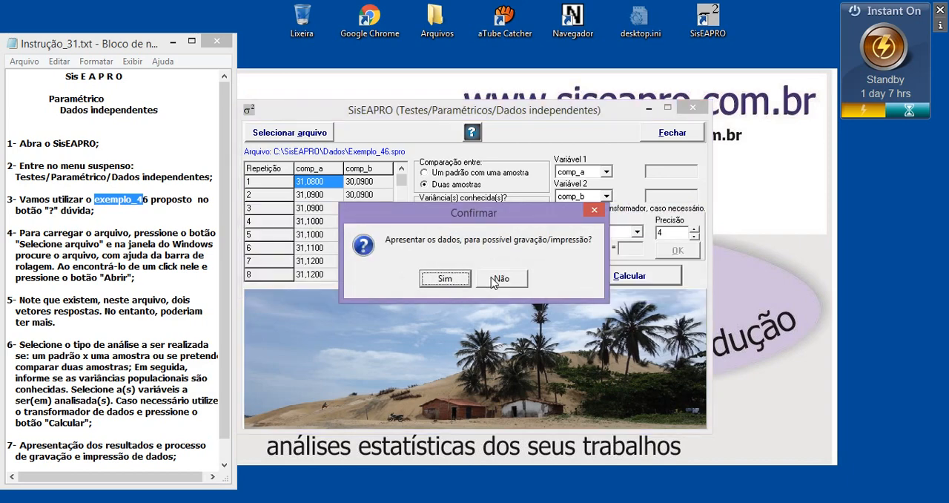
click(445, 279)
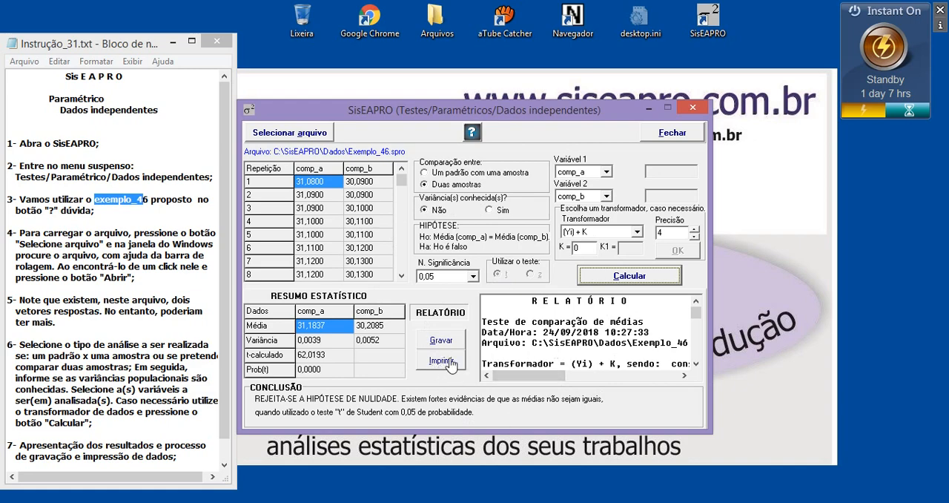
Step: Open the save dialog for the report, check the Texto destination folder and its location, and cancel without saving
drag(527, 301, 528, 322)
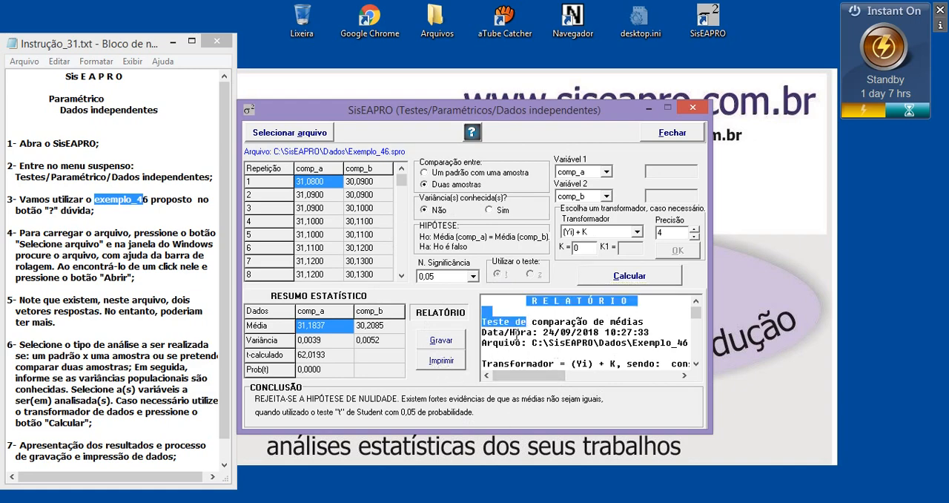
click(441, 342)
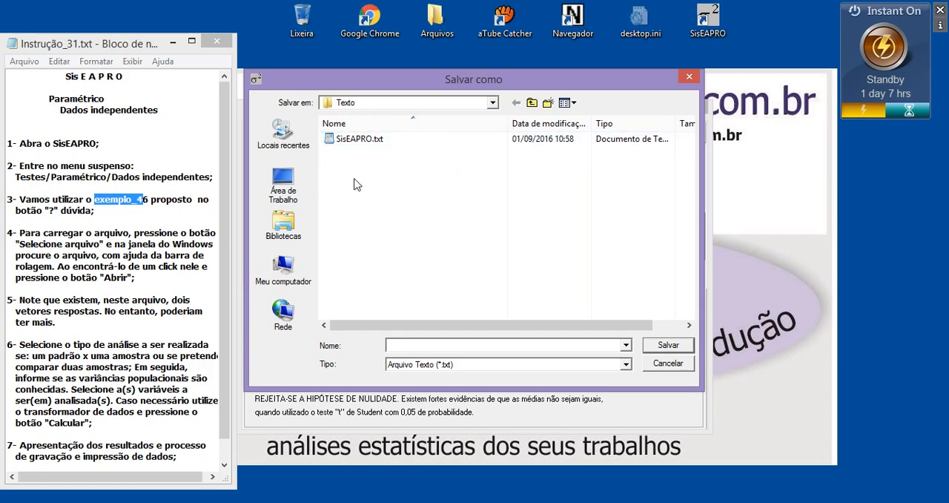
click(382, 105)
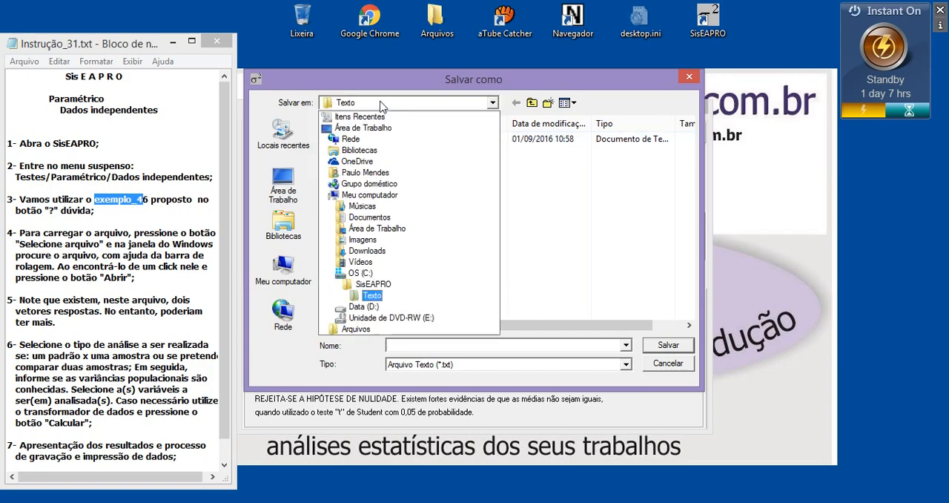
click(382, 106)
click(360, 106)
click(358, 106)
click(358, 106)
click(345, 106)
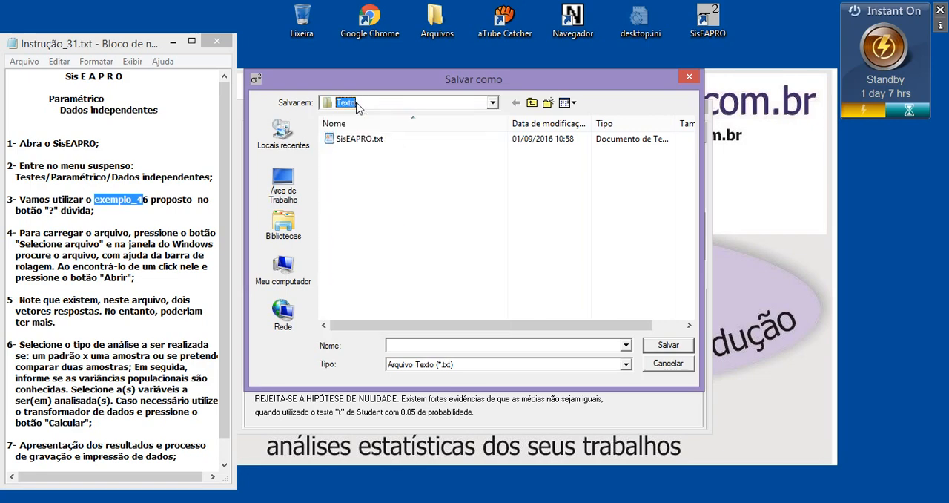
click(407, 204)
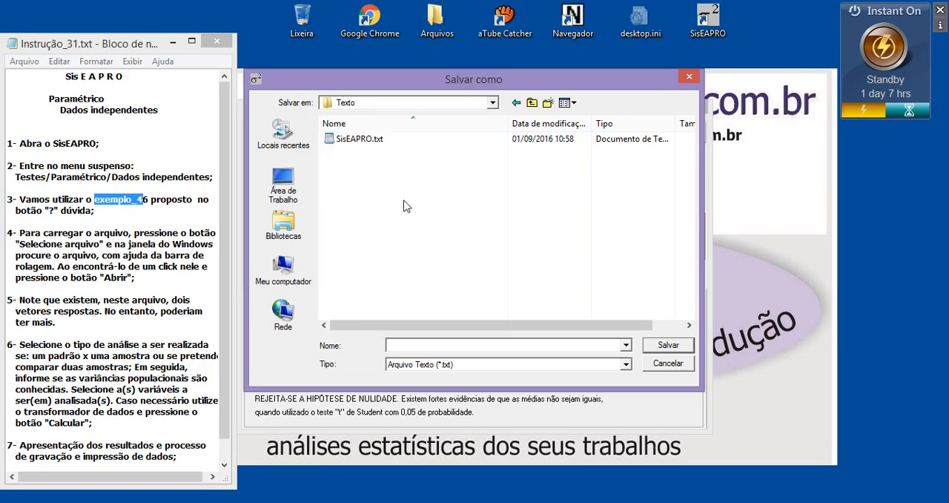
click(670, 364)
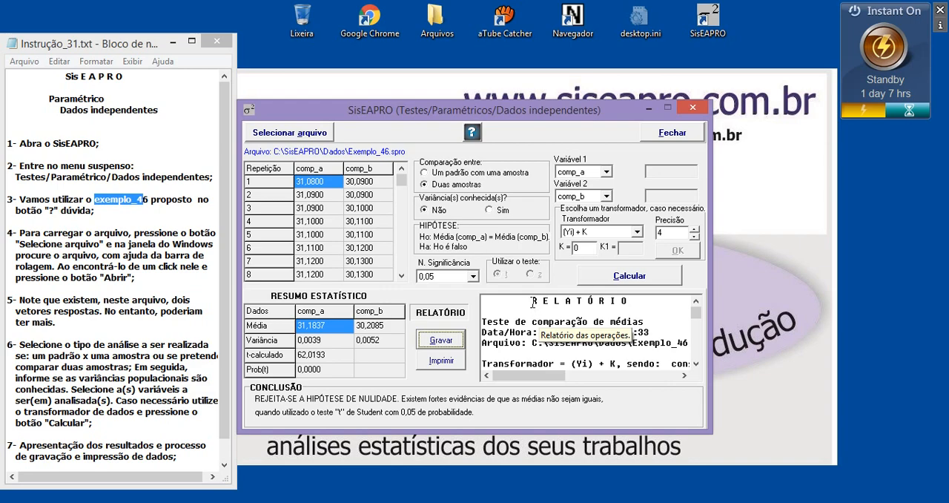
Step: Select the report text from the heading through to the conclusion to review it, and clear the selection
drag(536, 322, 564, 446)
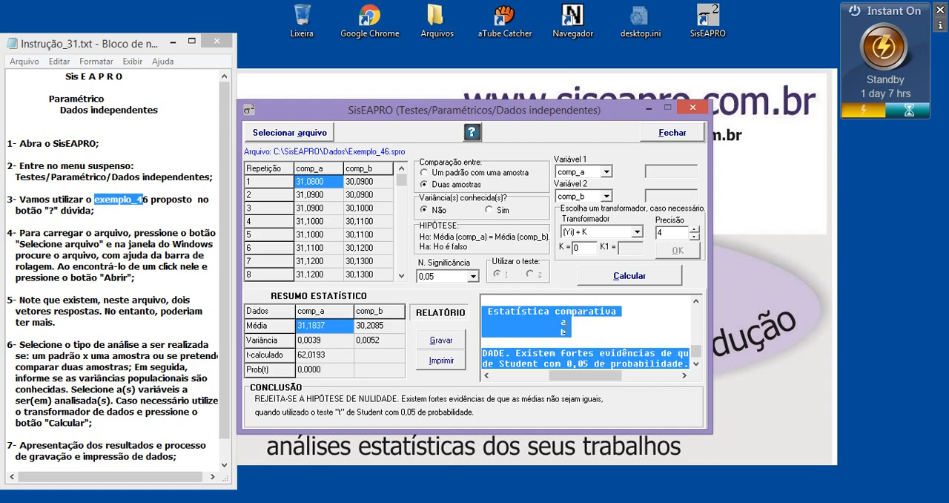
click(563, 334)
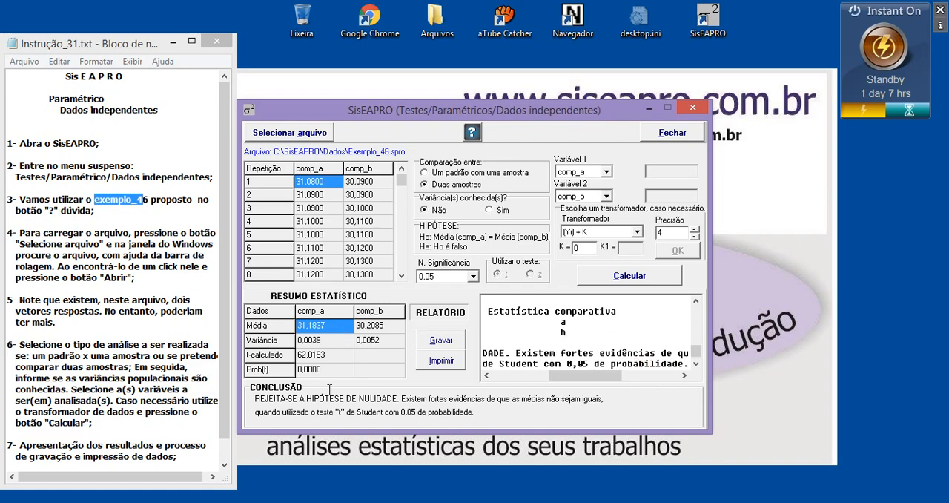
Step: Switch to the Instrução_31.txt notes in Bloco de notas and highlight "Agradecemos." in item 8
drag(220, 369, 219, 391)
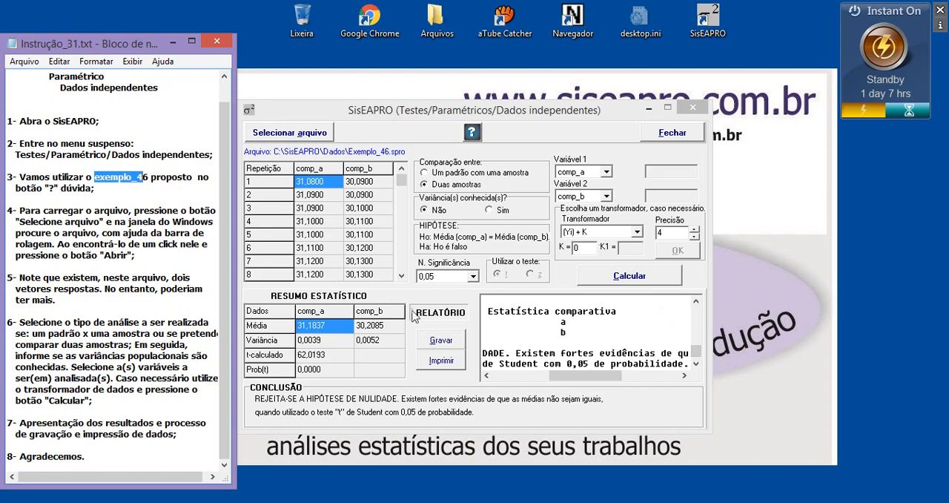
click(93, 454)
drag(93, 453, 22, 457)
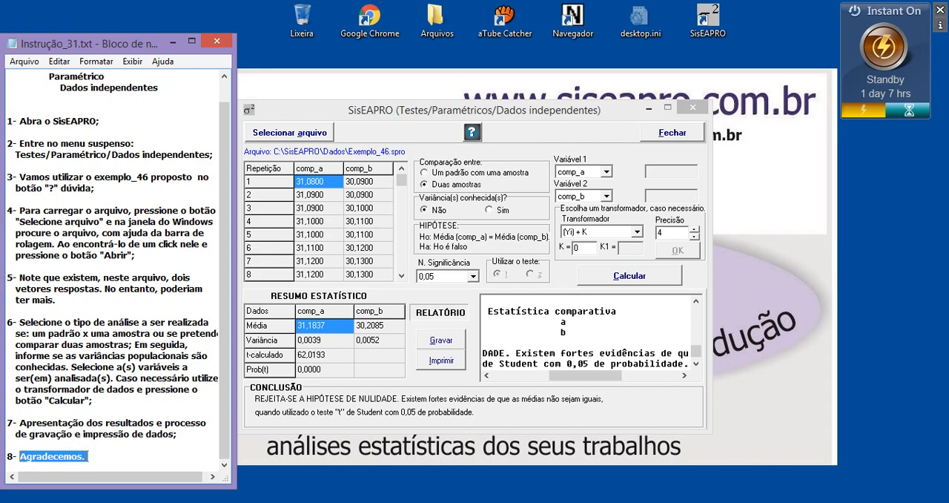